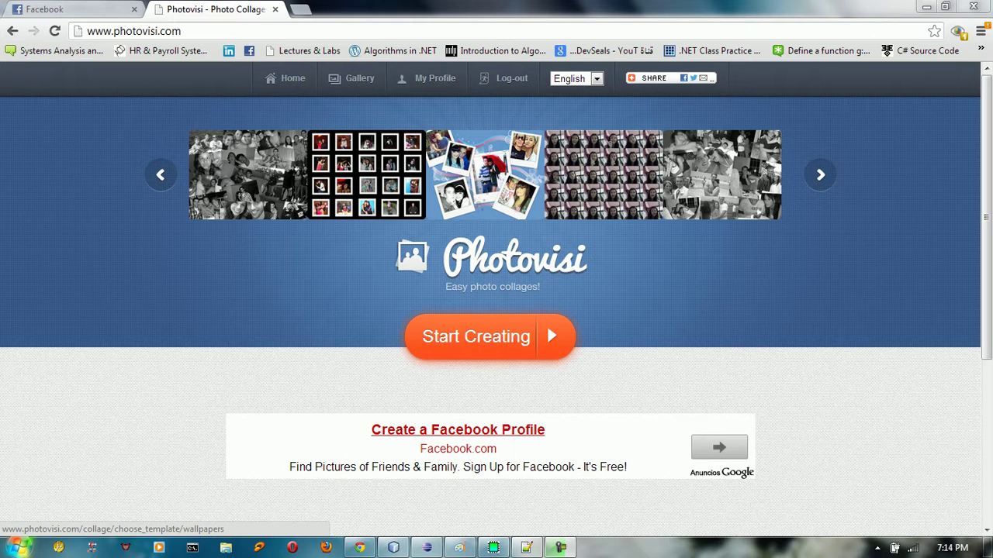
Step: Start creating a new photo collage and look through the popular templates and the list of template categories
click(476, 337)
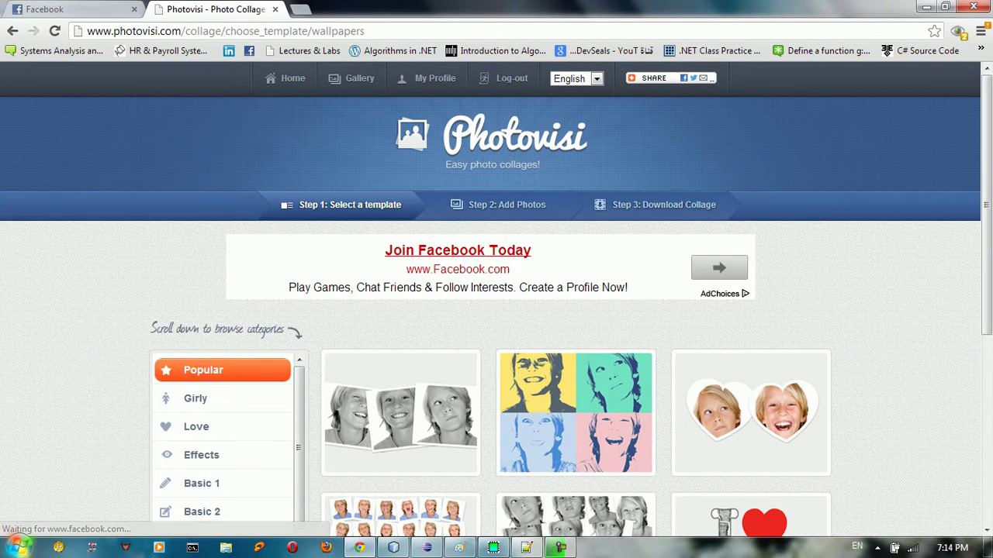
scroll(490, 299, down, 1)
scroll(497, 349, down, 3)
scroll(496, 349, up, 3)
scroll(497, 349, down, 2)
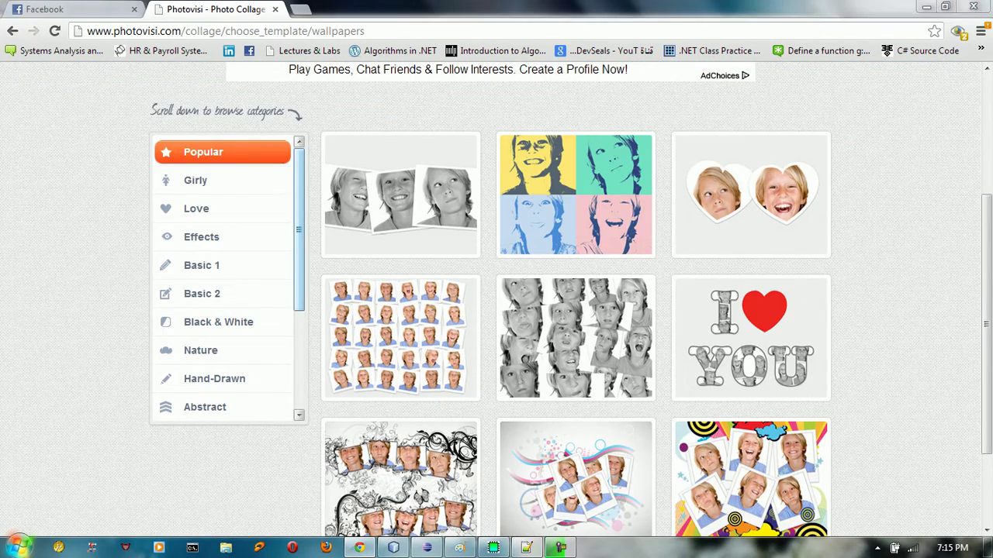
scroll(225, 279, down, 3)
scroll(225, 330, down, 2)
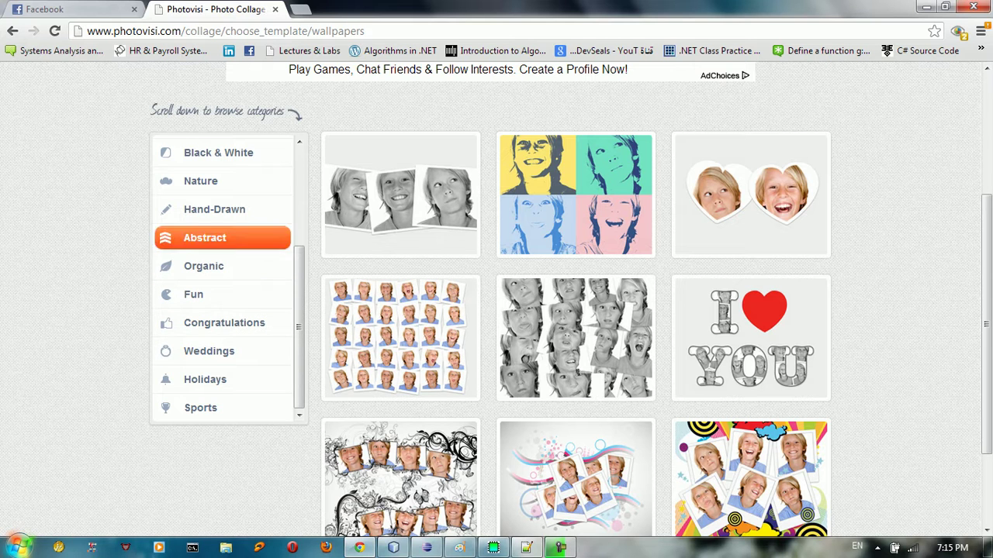
Step: Browse the Sports, Holidays, Weddings and Congratulations templates, and choose the blue "It's my birthday!" template from Congratulations
click(222, 407)
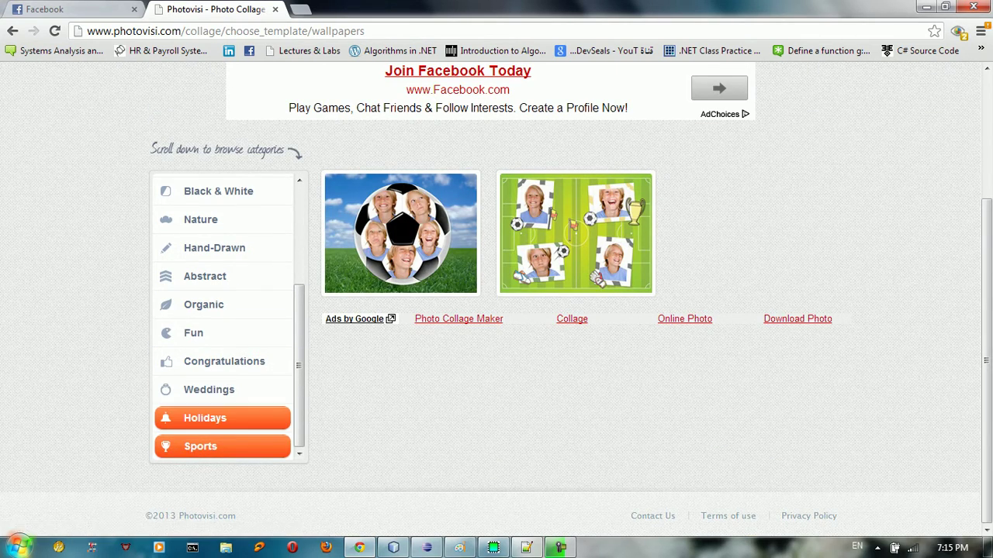
click(222, 418)
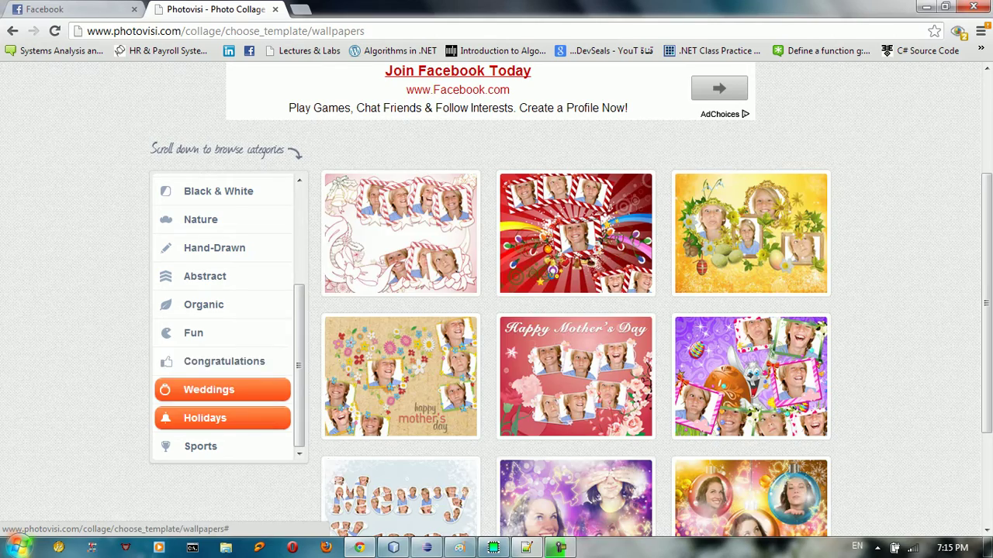
click(223, 390)
click(223, 361)
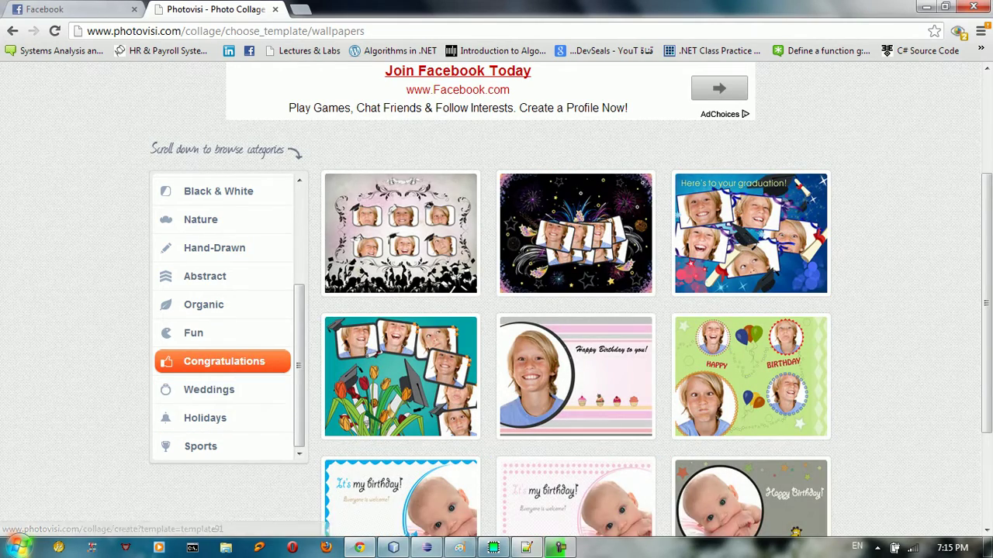
scroll(491, 301, down, 2)
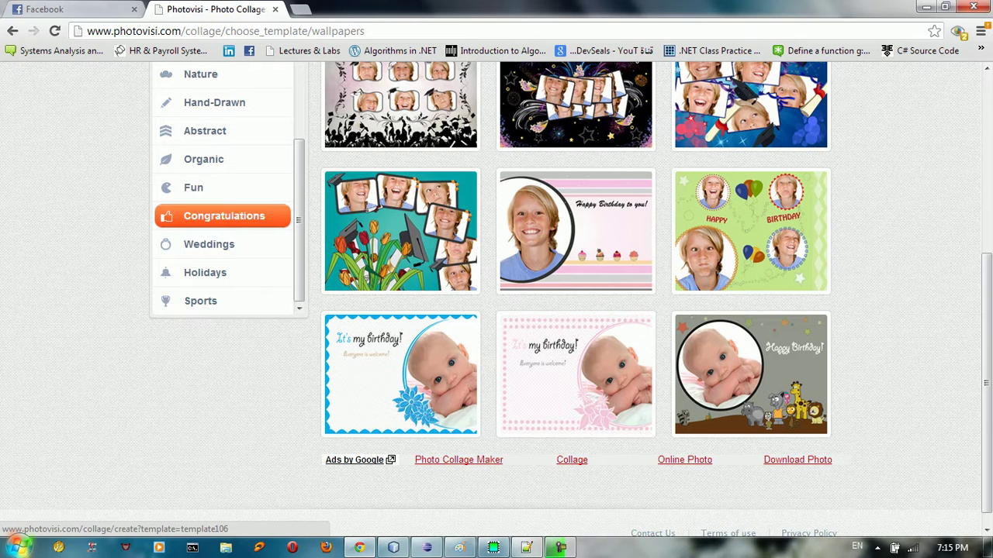
click(576, 231)
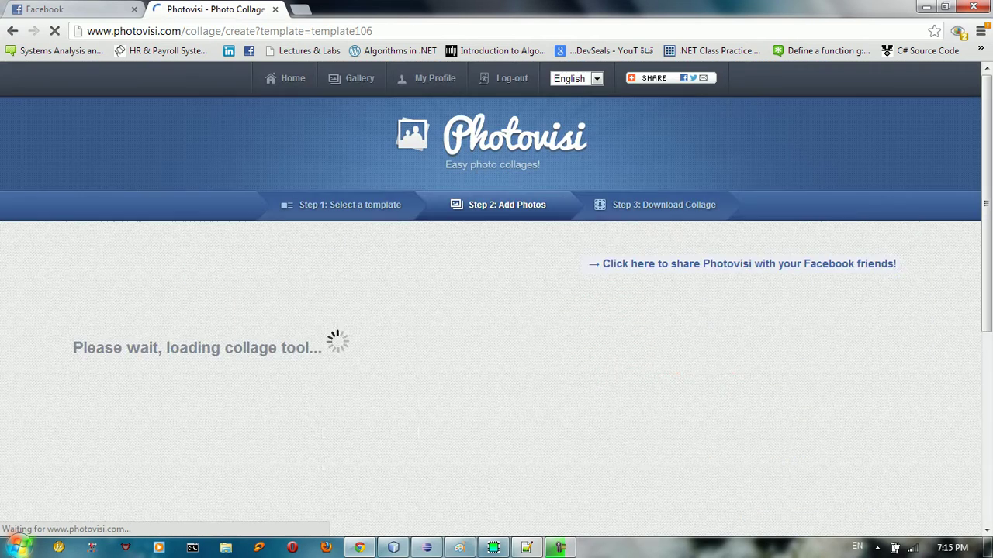
Step: Add the photo prog.jpg from the computer's Desktop to the birthday collage
scroll(497, 310, down, 1)
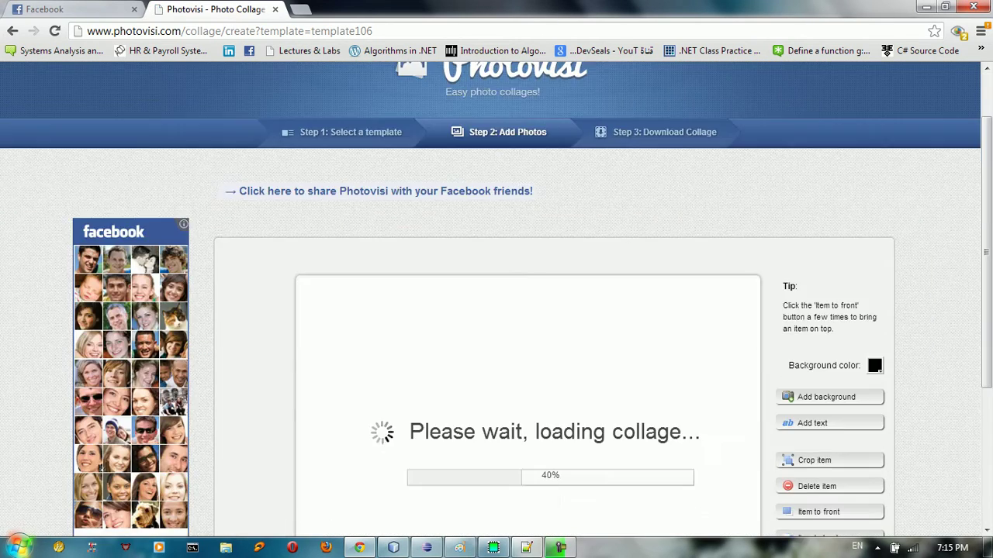
scroll(496, 311, down, 1)
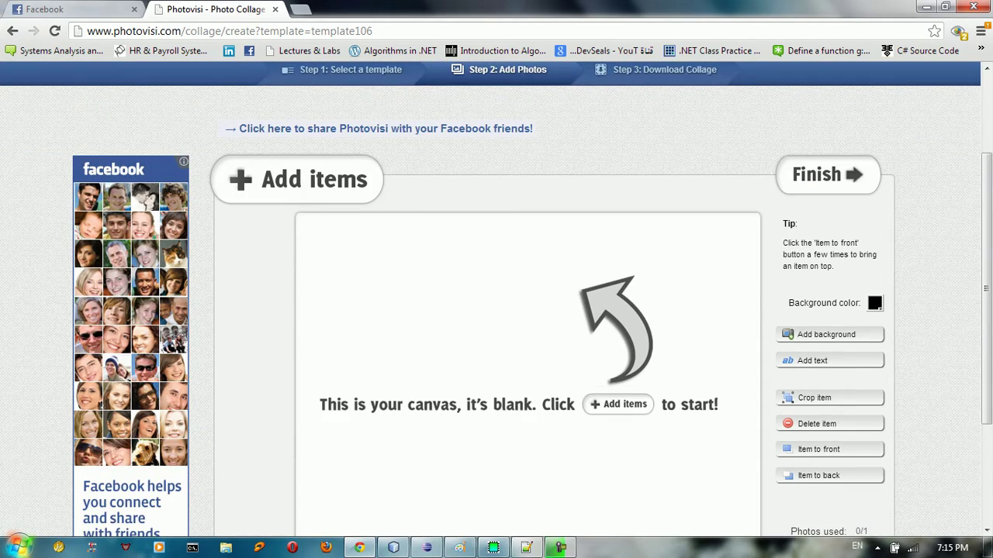
scroll(496, 310, down, 2)
scroll(496, 310, up, 2)
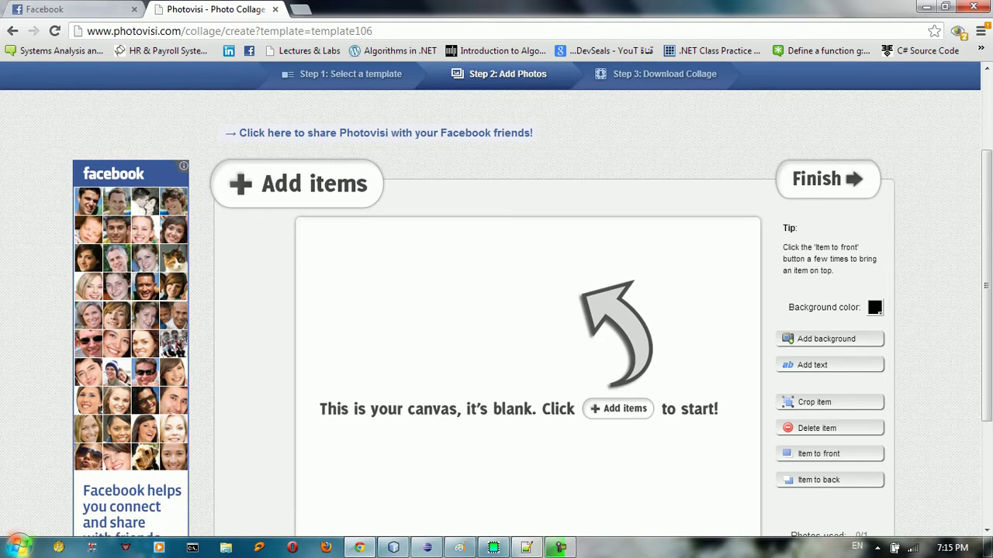
scroll(497, 310, up, 1)
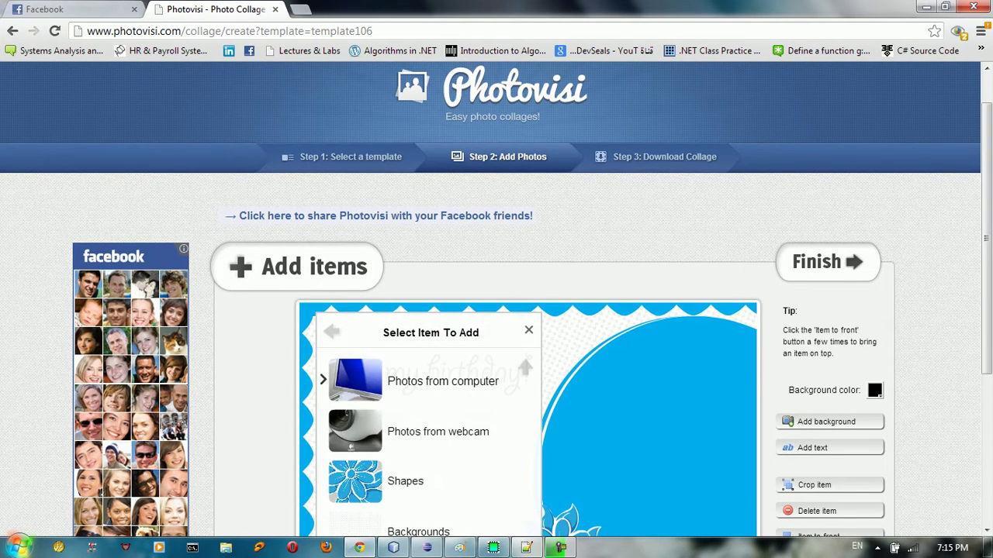
click(413, 381)
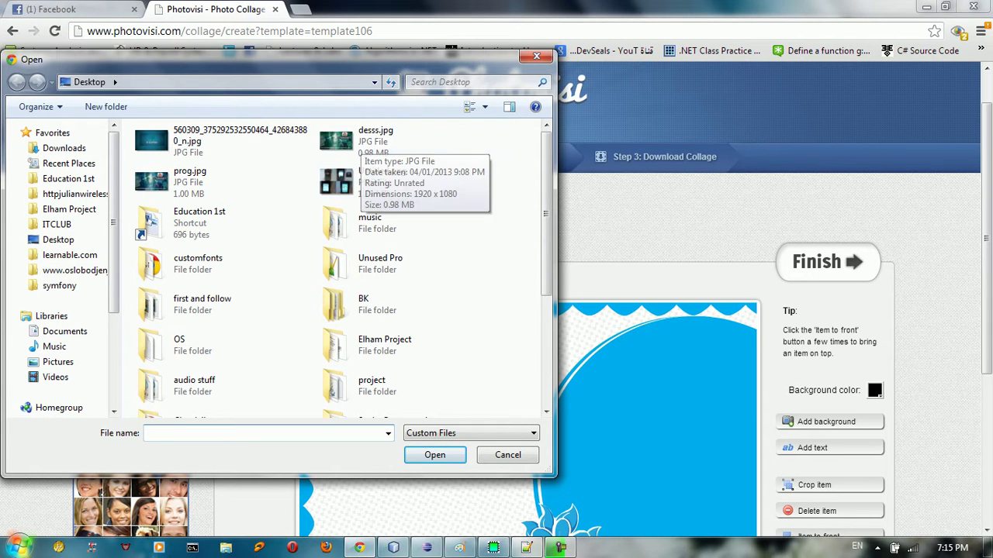
click(190, 180)
click(435, 455)
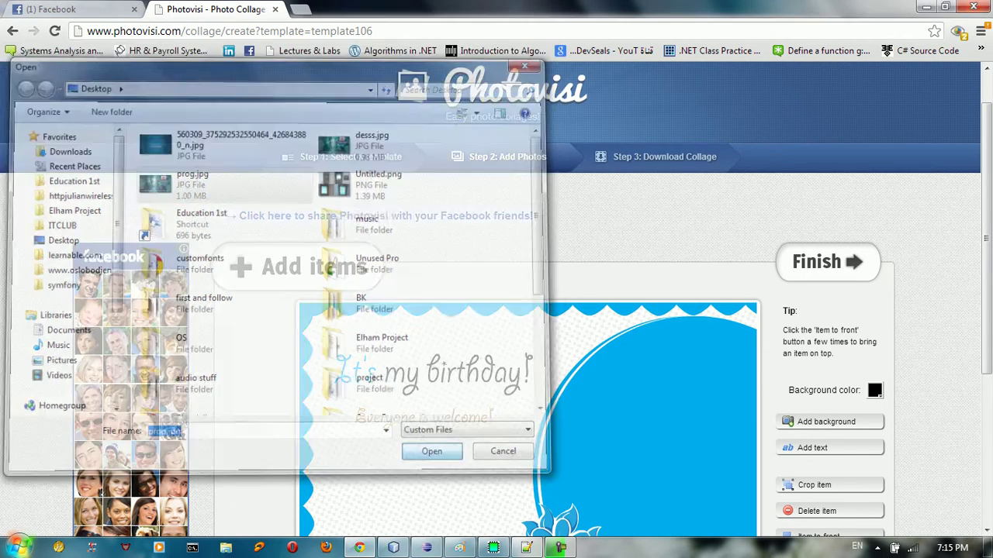
Step: Crop the photo in the round frame to the man's face at the image's left side and apply the crop
scroll(496, 310, down, 1)
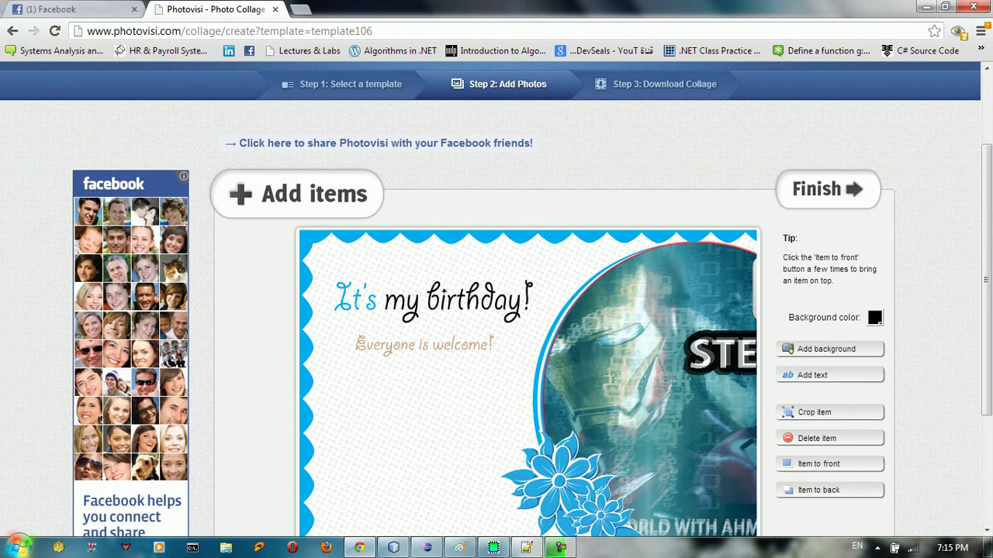
scroll(497, 310, down, 1)
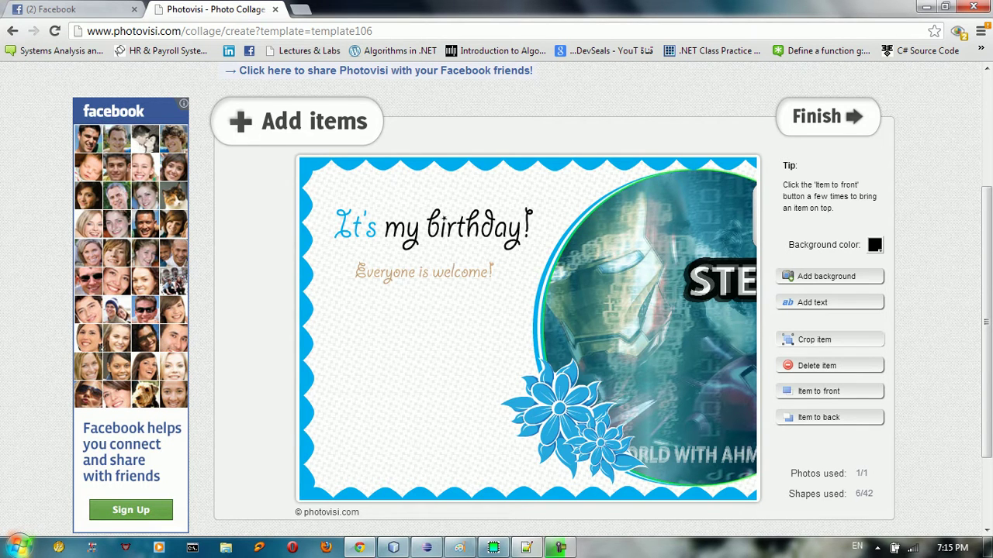
click(829, 338)
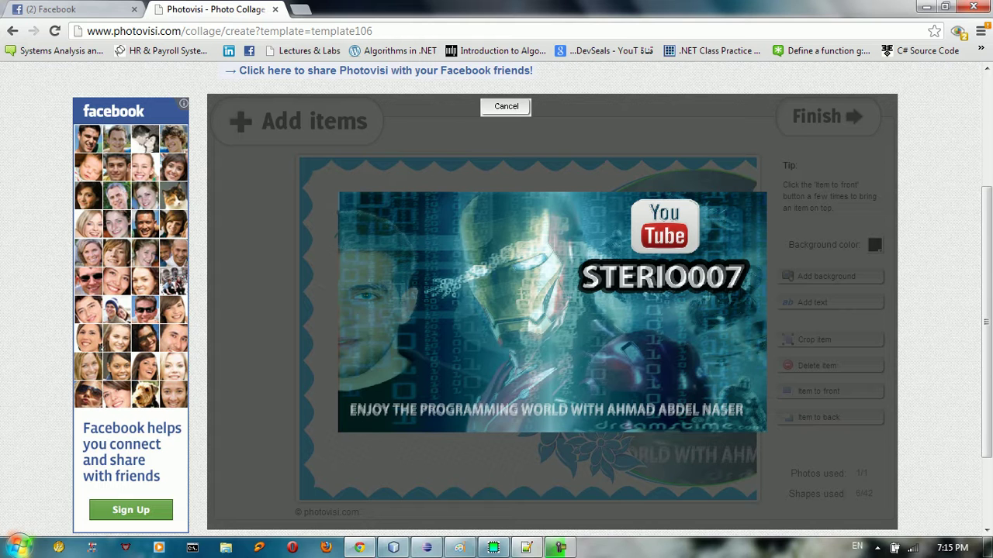
drag(452, 399, 339, 232)
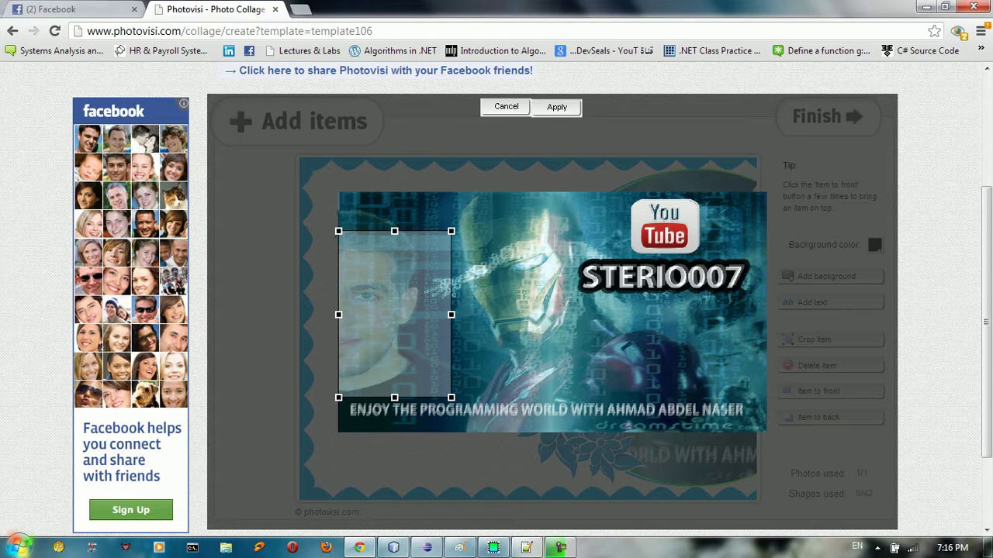
click(556, 108)
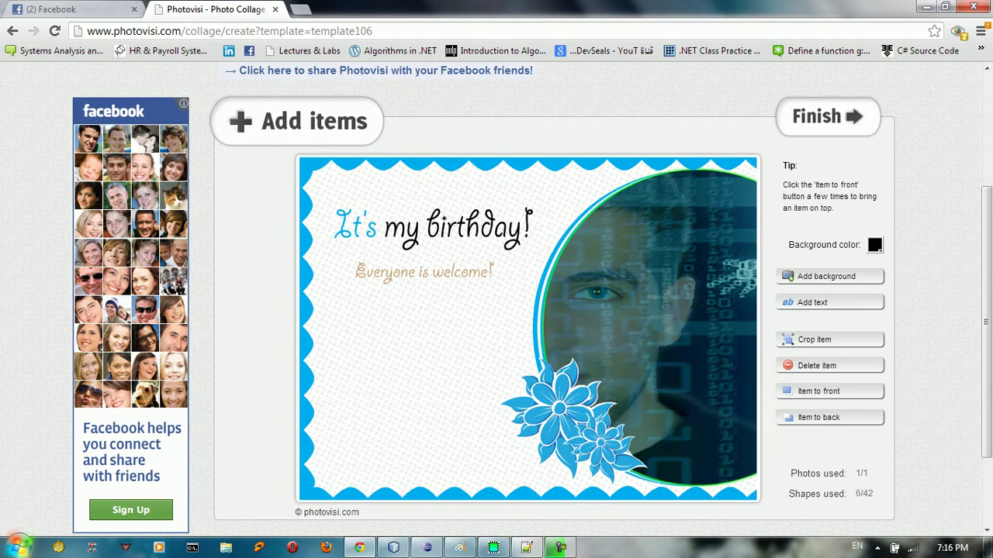
scroll(497, 310, down, 1)
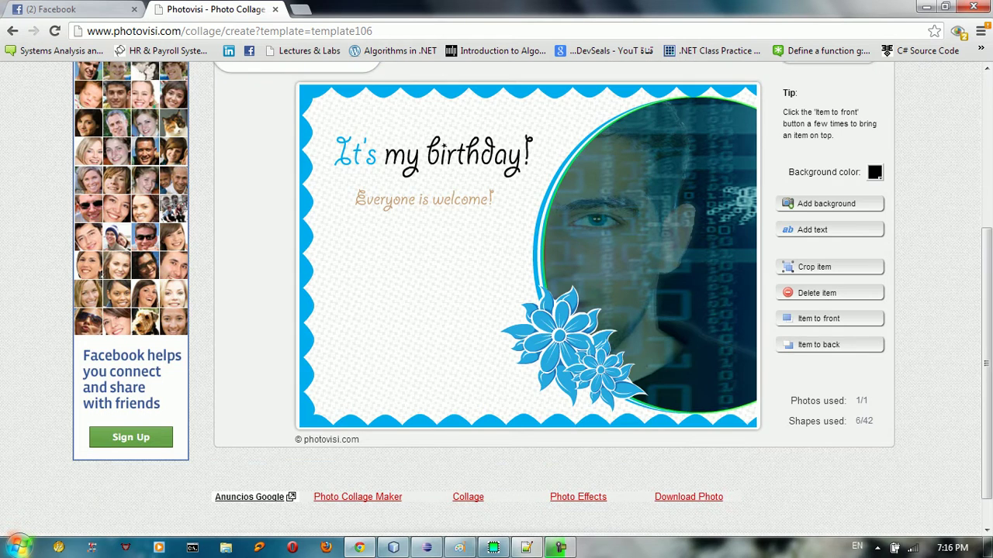
scroll(496, 311, down, 1)
scroll(496, 310, up, 2)
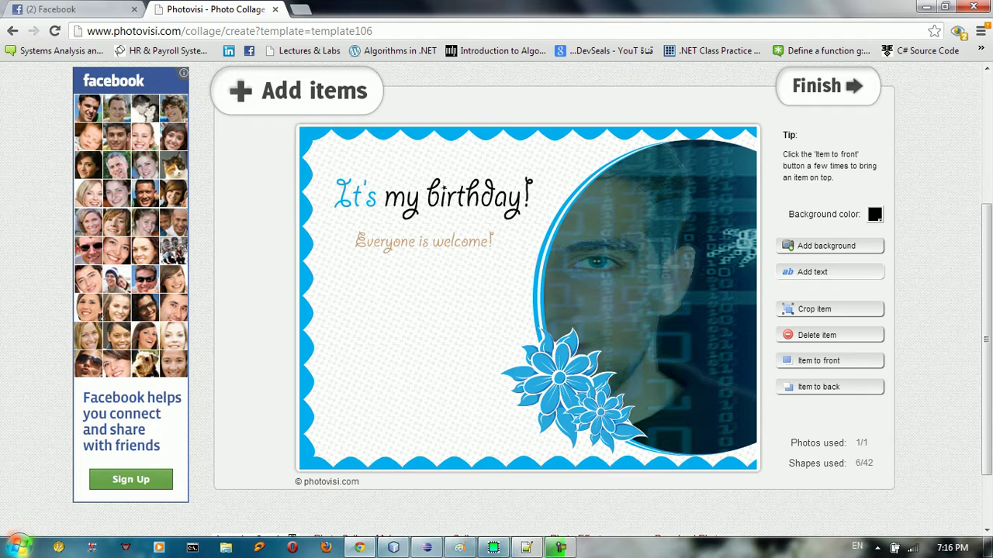
click(829, 272)
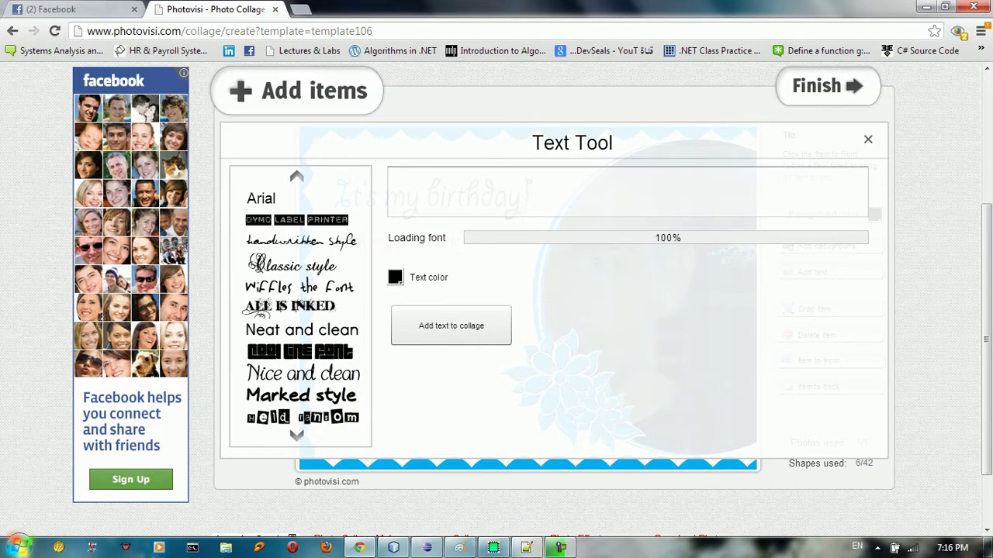
click(390, 187)
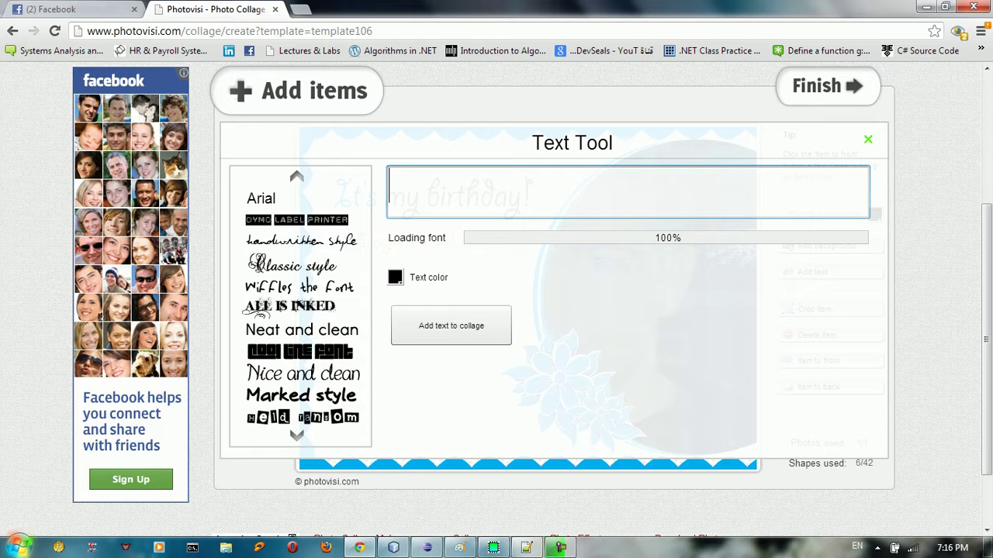
click(868, 148)
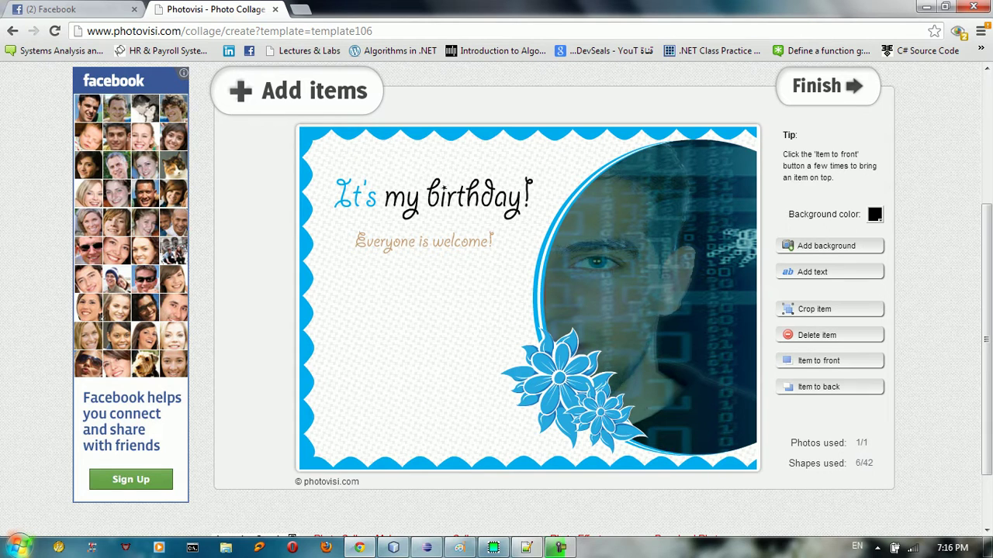
Step: Move the large blue flower to the lower edge of the round photo, to the right of the small flower
click(560, 382)
drag(559, 381, 671, 444)
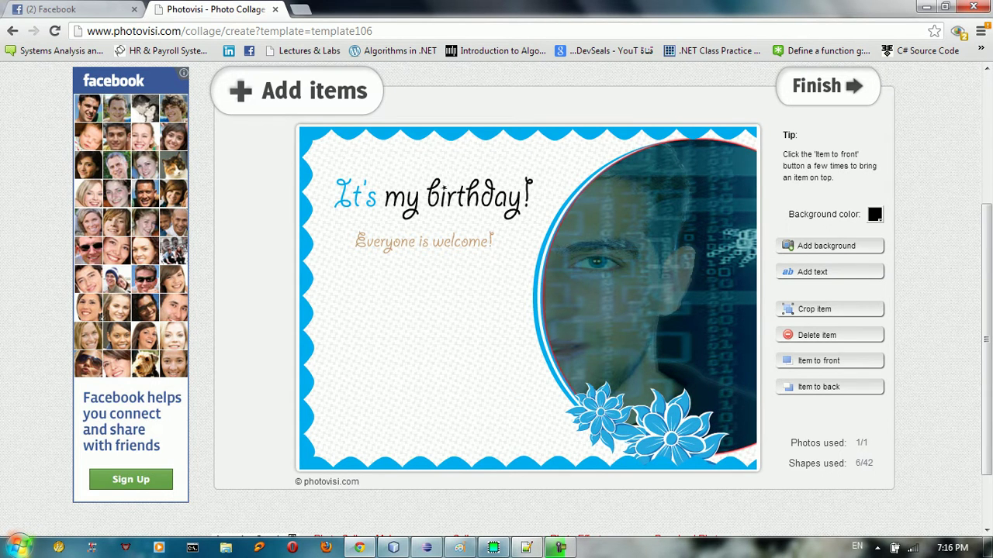
scroll(496, 311, up, 2)
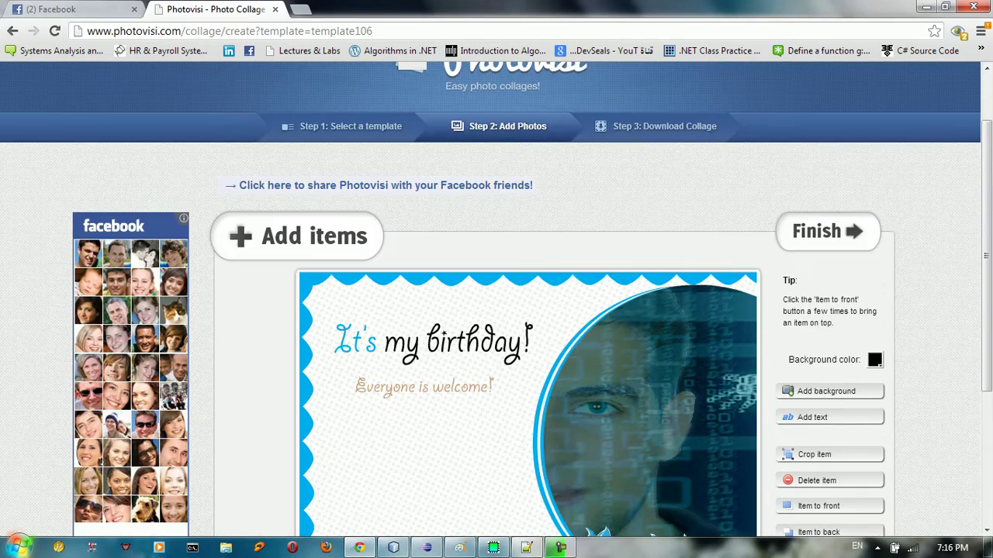
scroll(496, 310, down, 1)
scroll(496, 310, down, 2)
scroll(496, 311, up, 4)
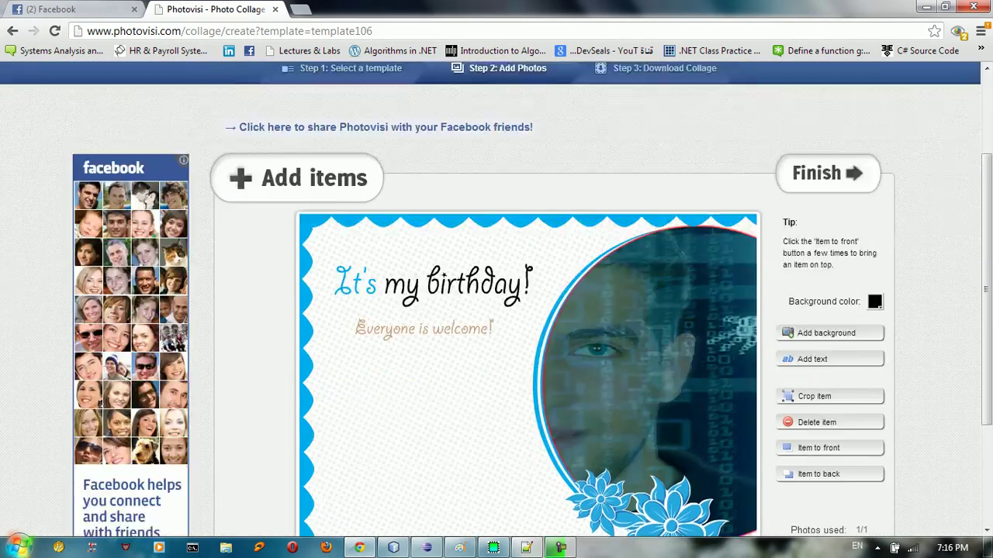
scroll(497, 310, down, 1)
scroll(496, 311, down, 3)
scroll(497, 310, up, 2)
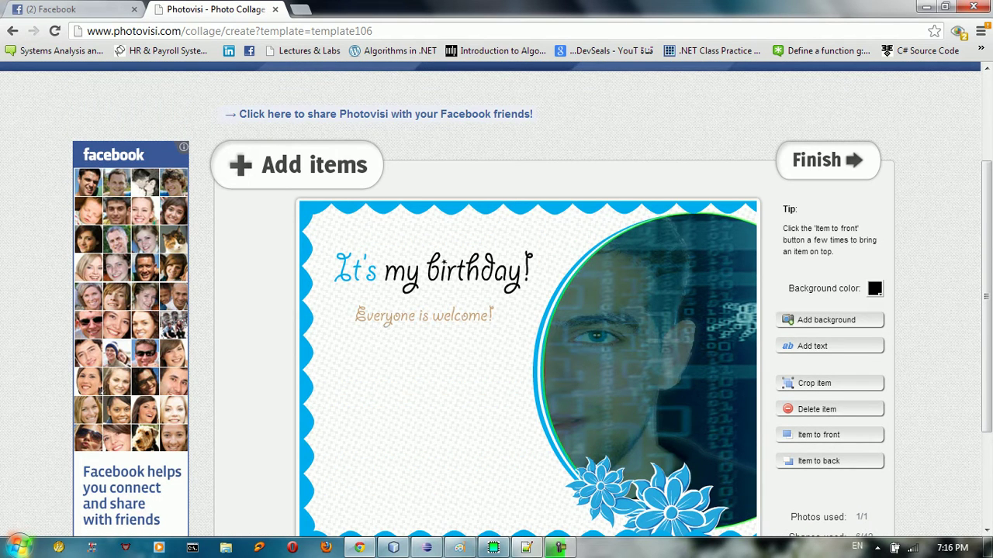
Step: Try purple #6666cc and a dark blue as the collage's background color
click(874, 288)
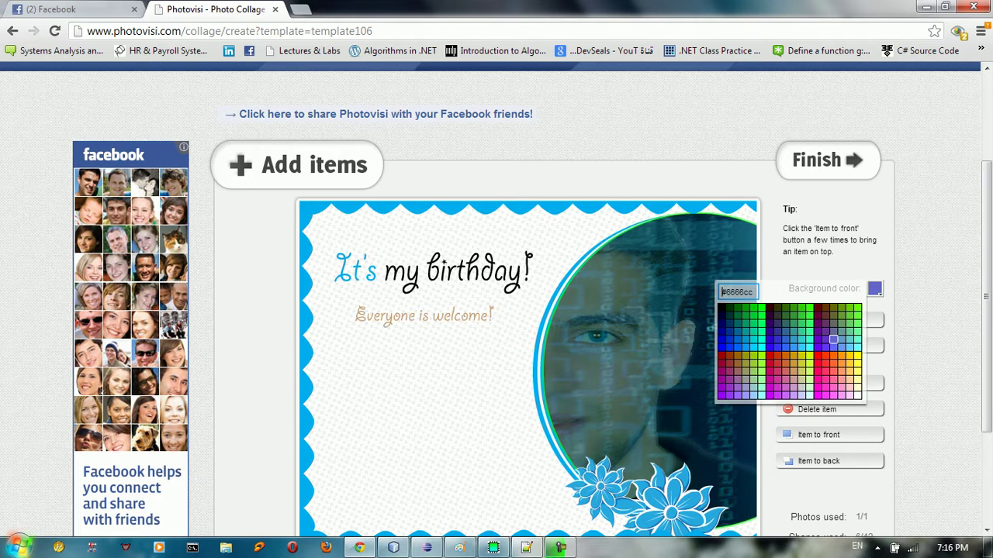
click(831, 337)
click(874, 287)
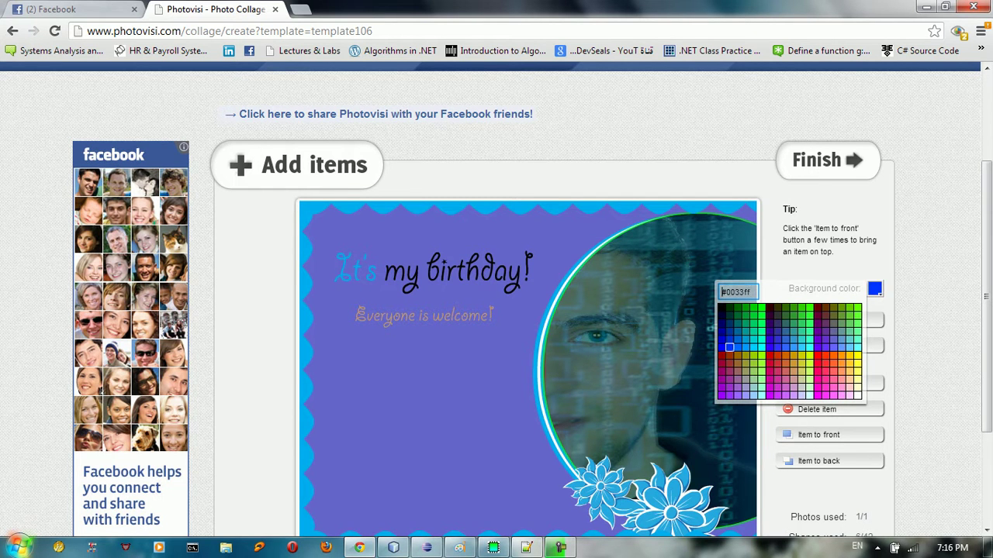
click(721, 347)
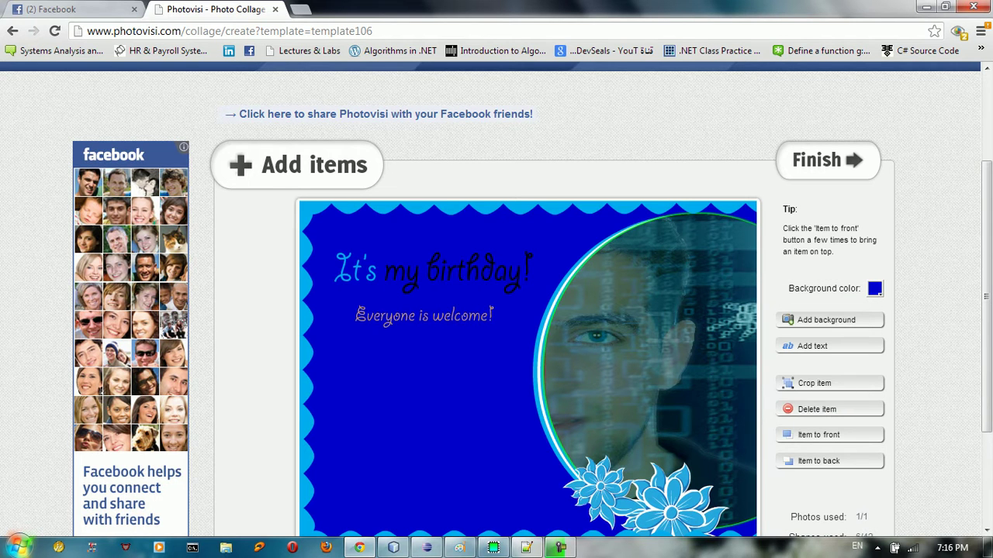
Step: Set the collage's background color to white
click(874, 287)
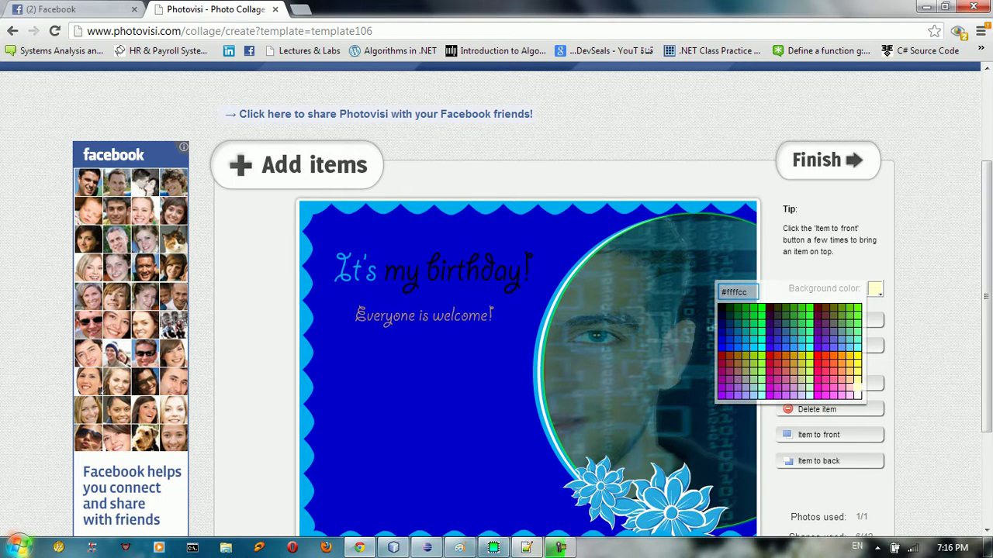
click(858, 394)
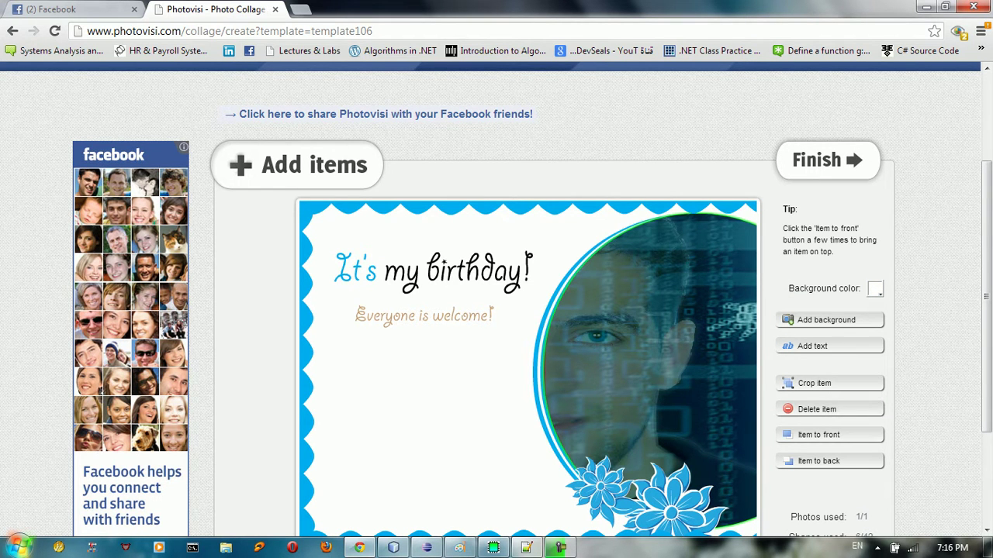
Step: Finish the collage, save it at a download resolution of 1024x768, and continue to its download page
click(827, 160)
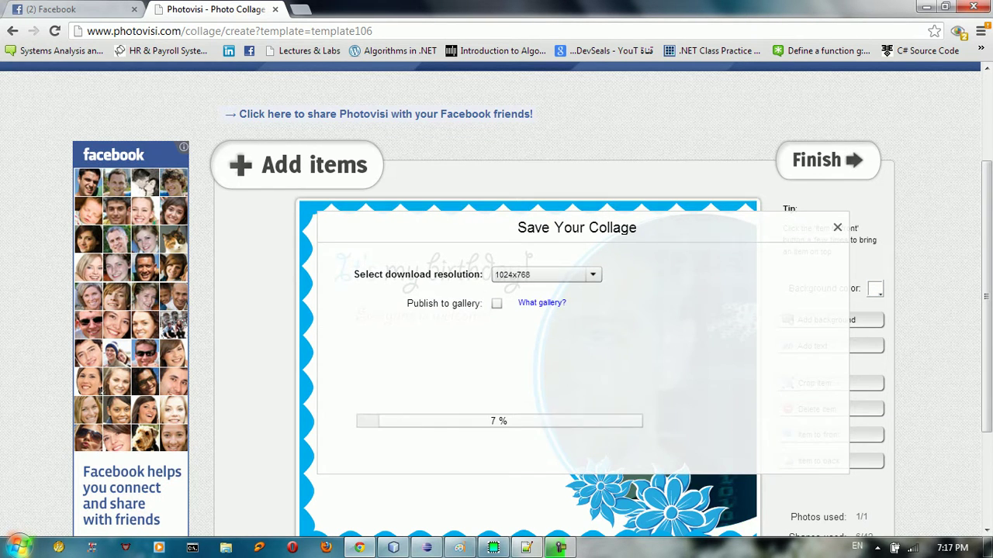
scroll(497, 294, down, 1)
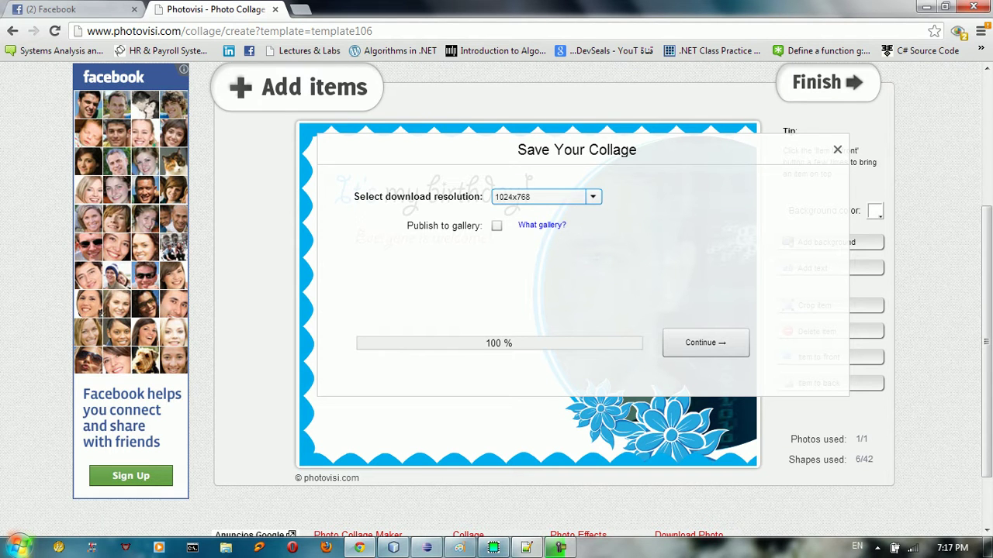
click(546, 196)
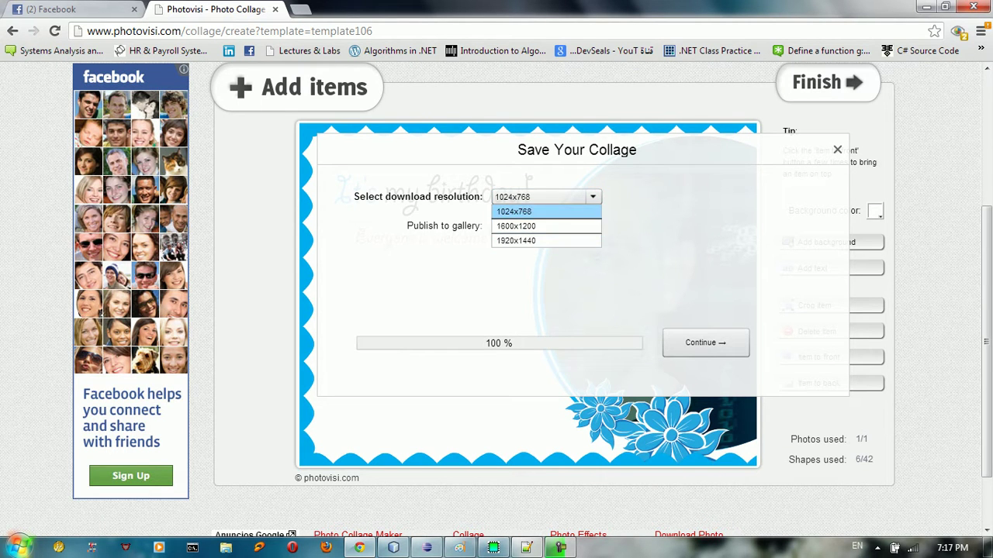
click(546, 196)
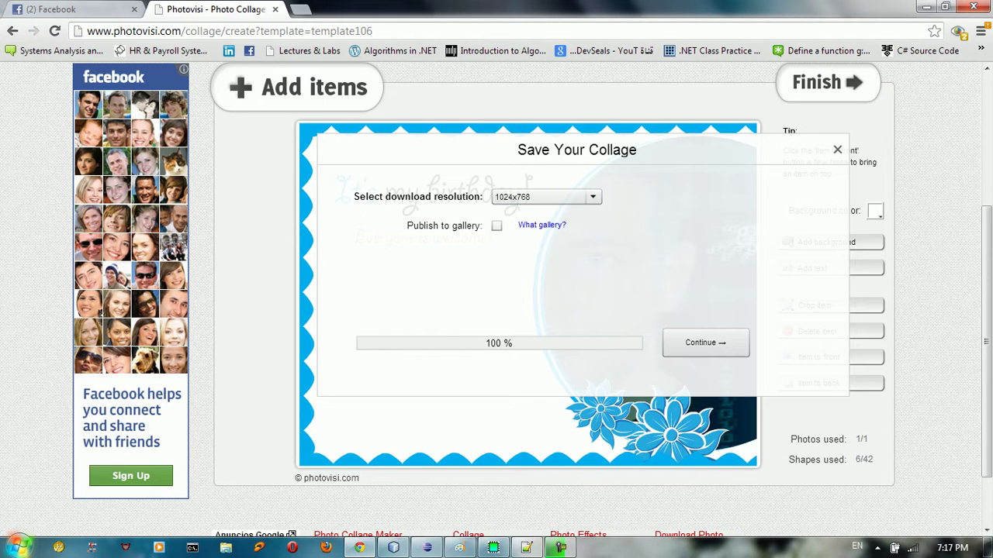
click(706, 343)
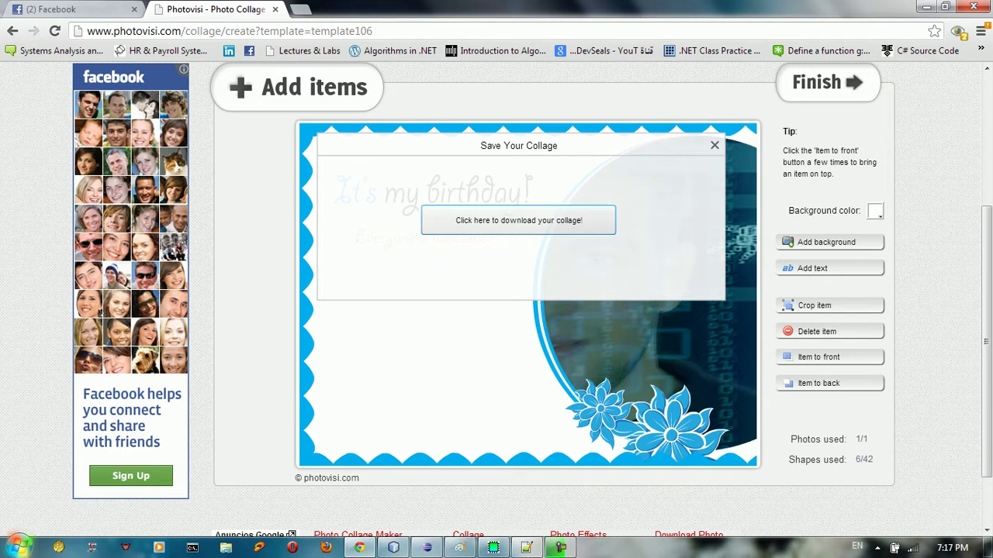
click(518, 220)
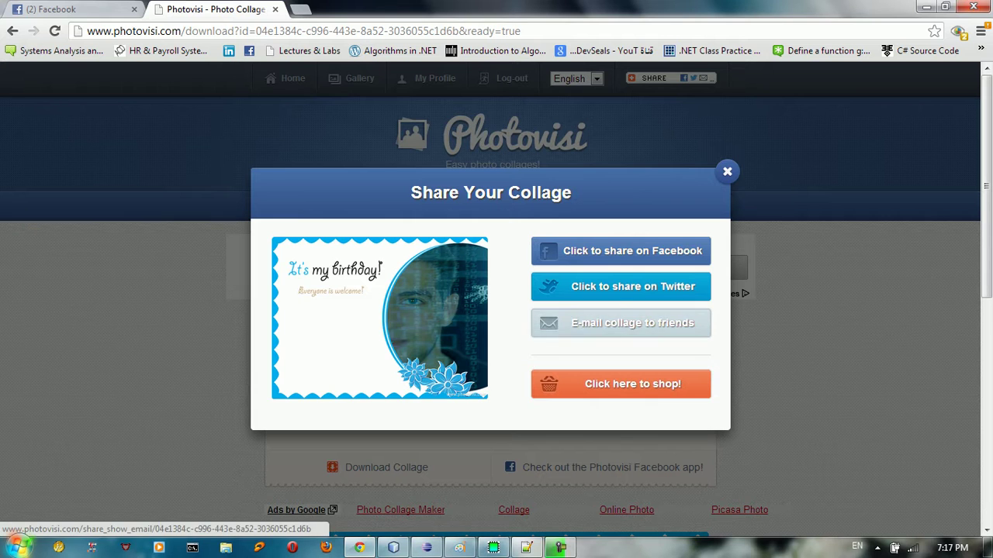
Step: Dismiss the sharing options and download the finished collage image
click(727, 171)
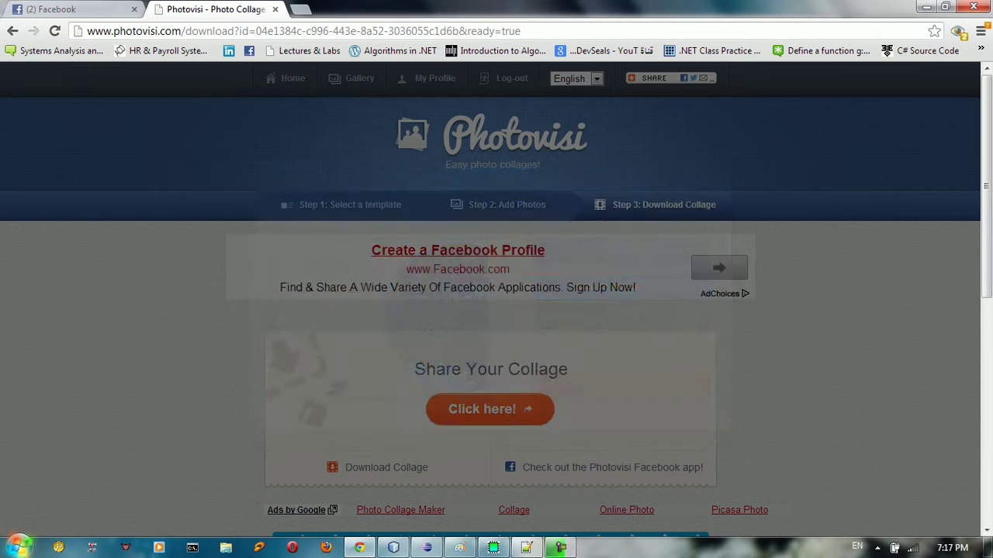
scroll(728, 171, down, 2)
scroll(386, 240, down, 1)
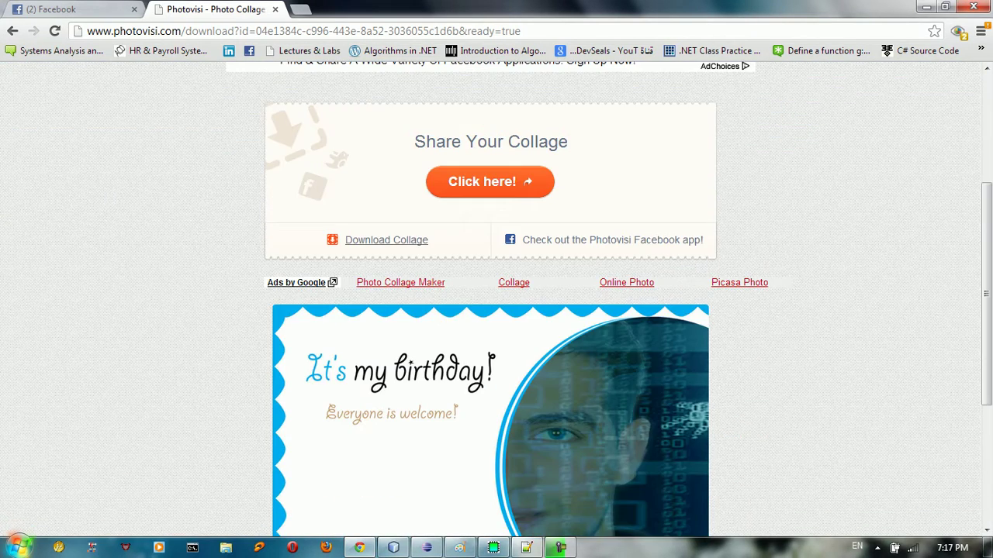
click(387, 240)
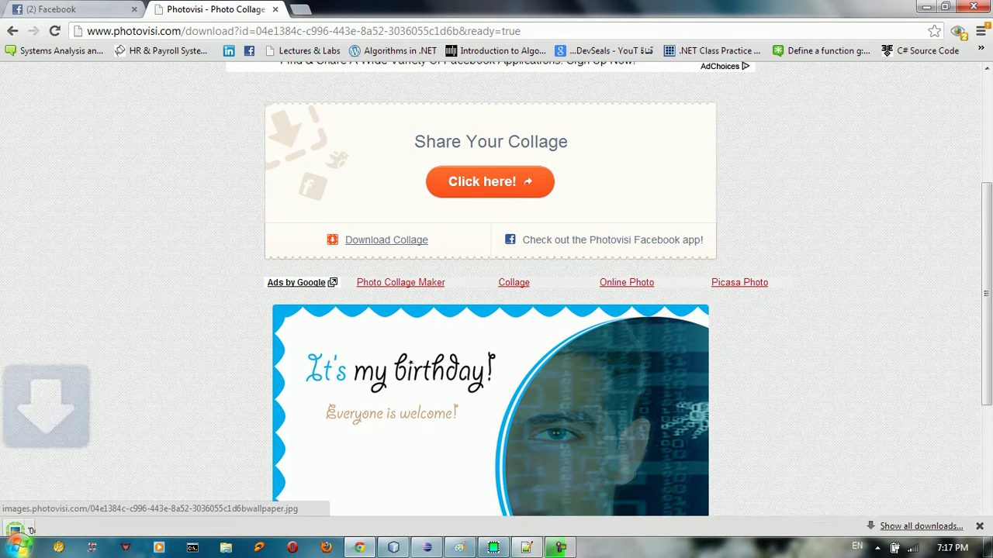
Step: Open the downloaded collage image to check it, close the viewer, and look over the collage preview on the page
click(86, 520)
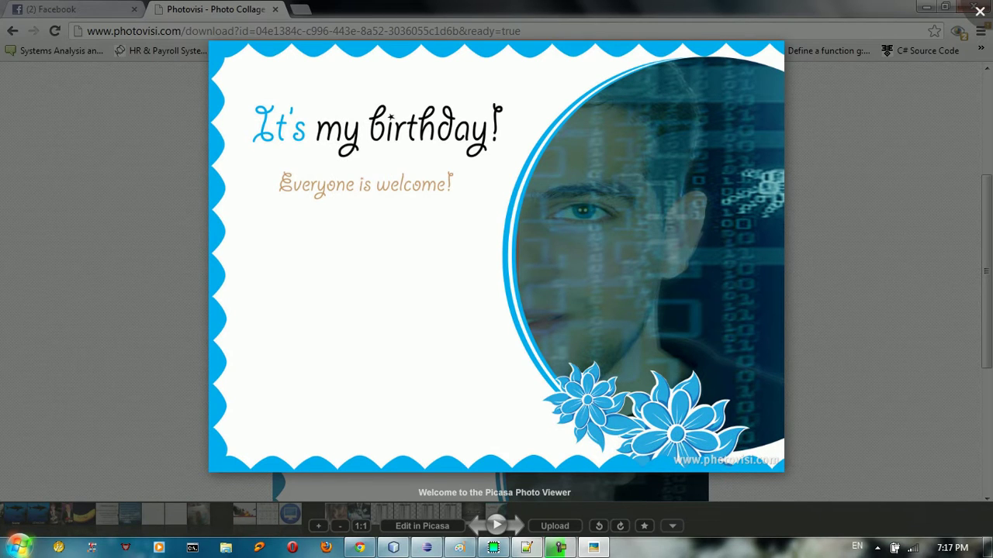
key(Escape)
scroll(295, 348, down, 1)
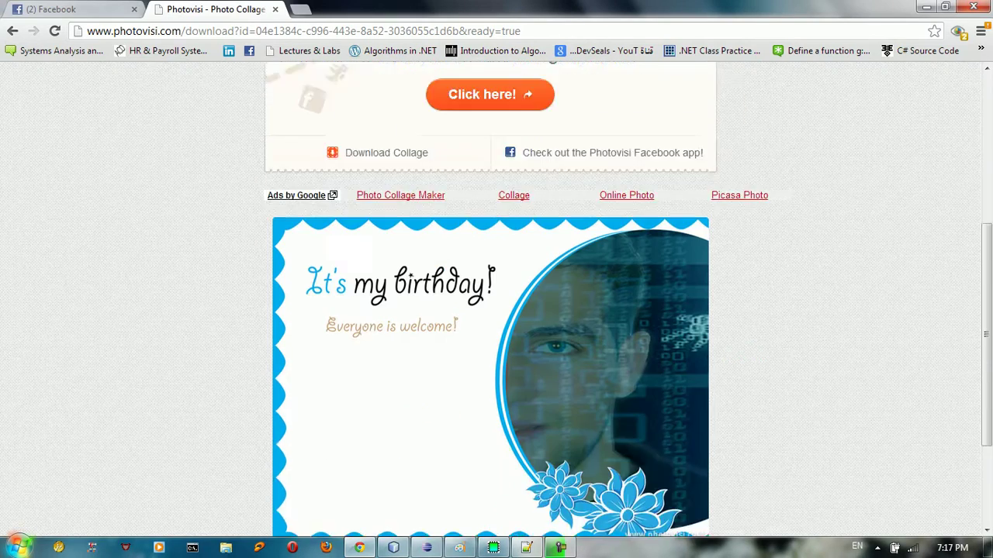
scroll(490, 299, down, 2)
Step: Return to the Photovisi home page and show the next set of sample collages
scroll(490, 299, up, 6)
click(513, 116)
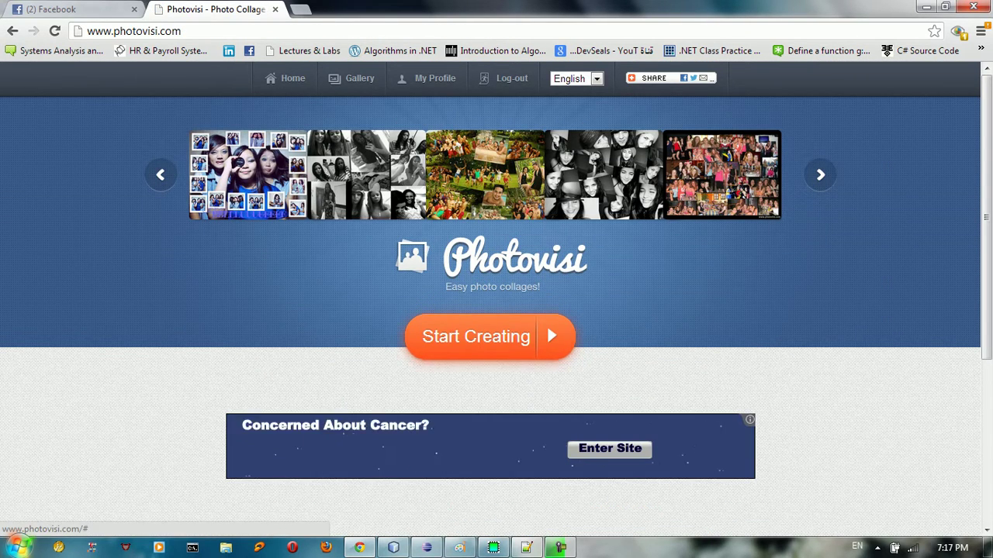
click(820, 174)
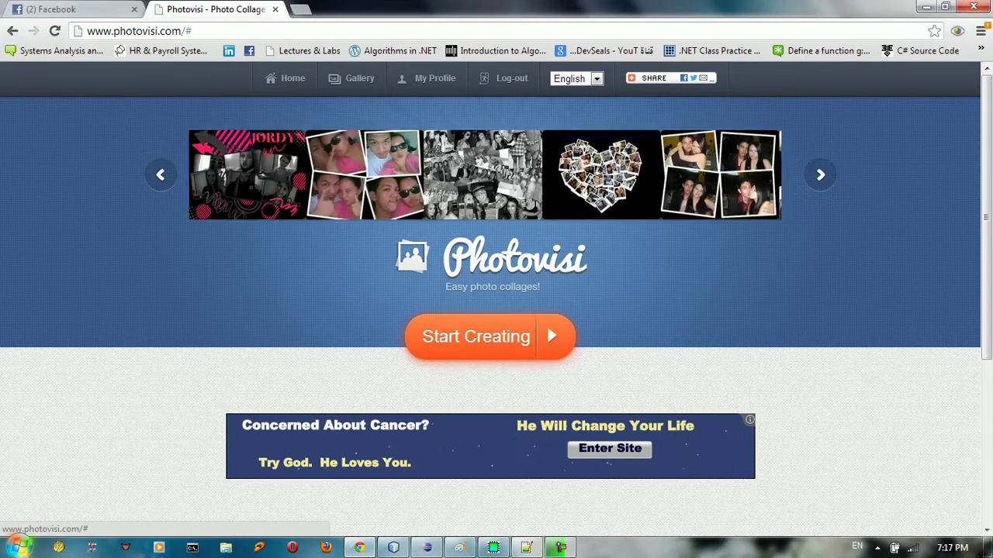